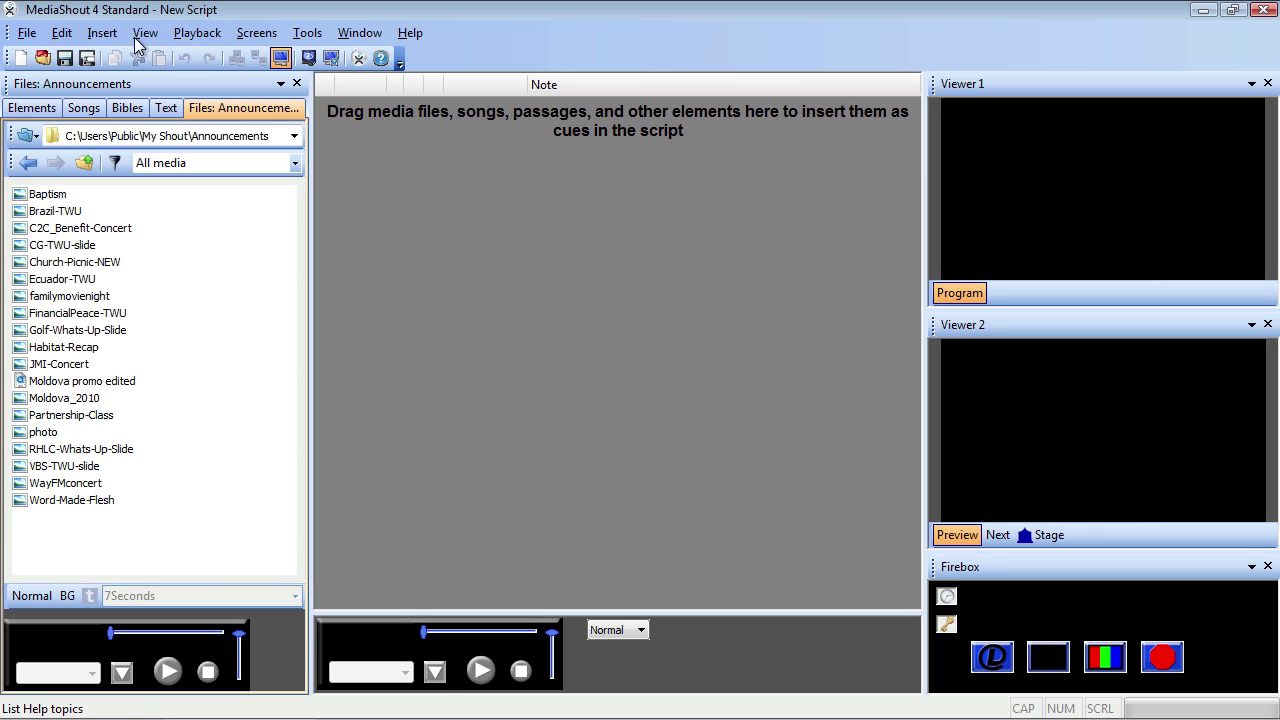
# Add the ten graphics Baptism through Habitat-Recap as cues using the 7Seconds preset.
pyautogui.click(47, 195)
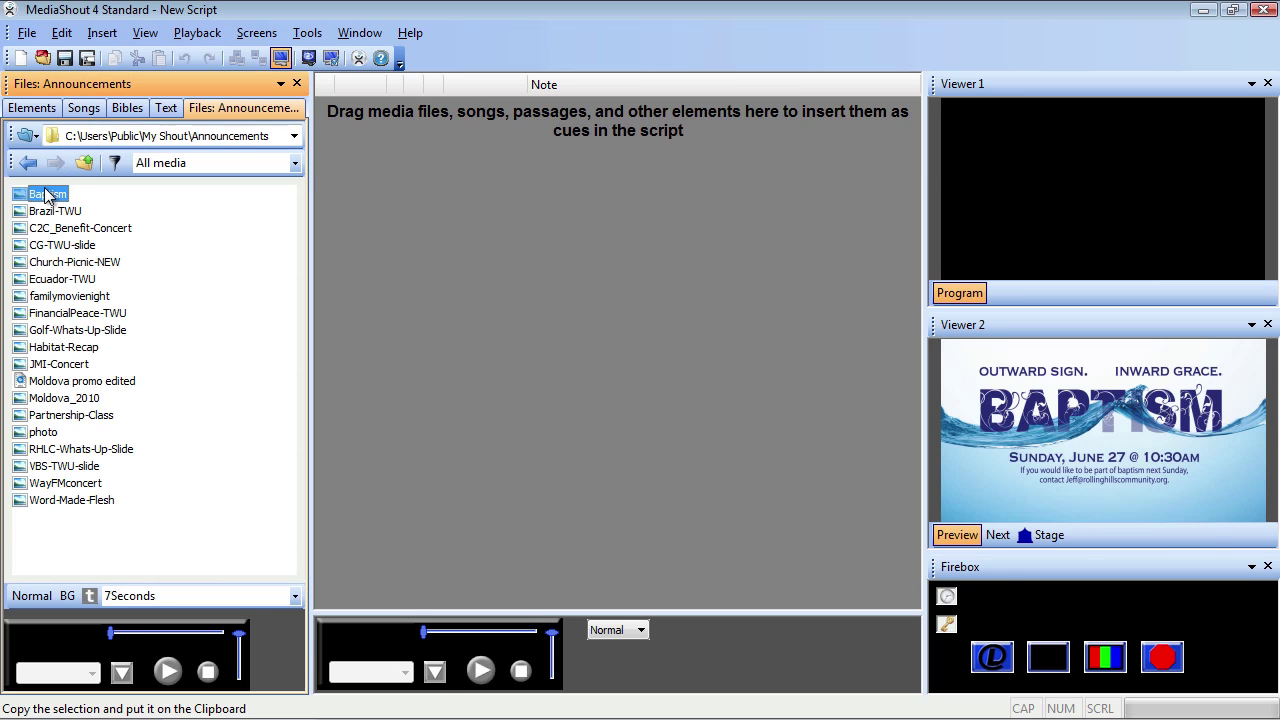
pyautogui.click(294, 596)
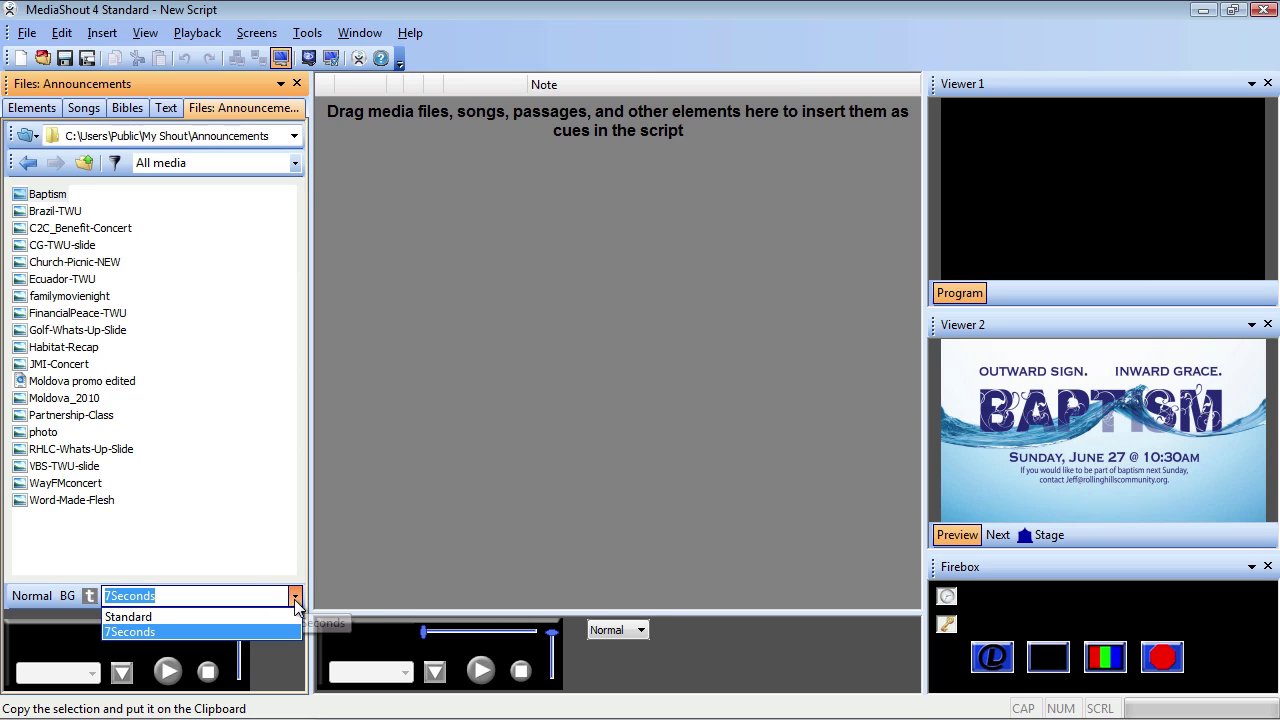
pyautogui.click(255, 632)
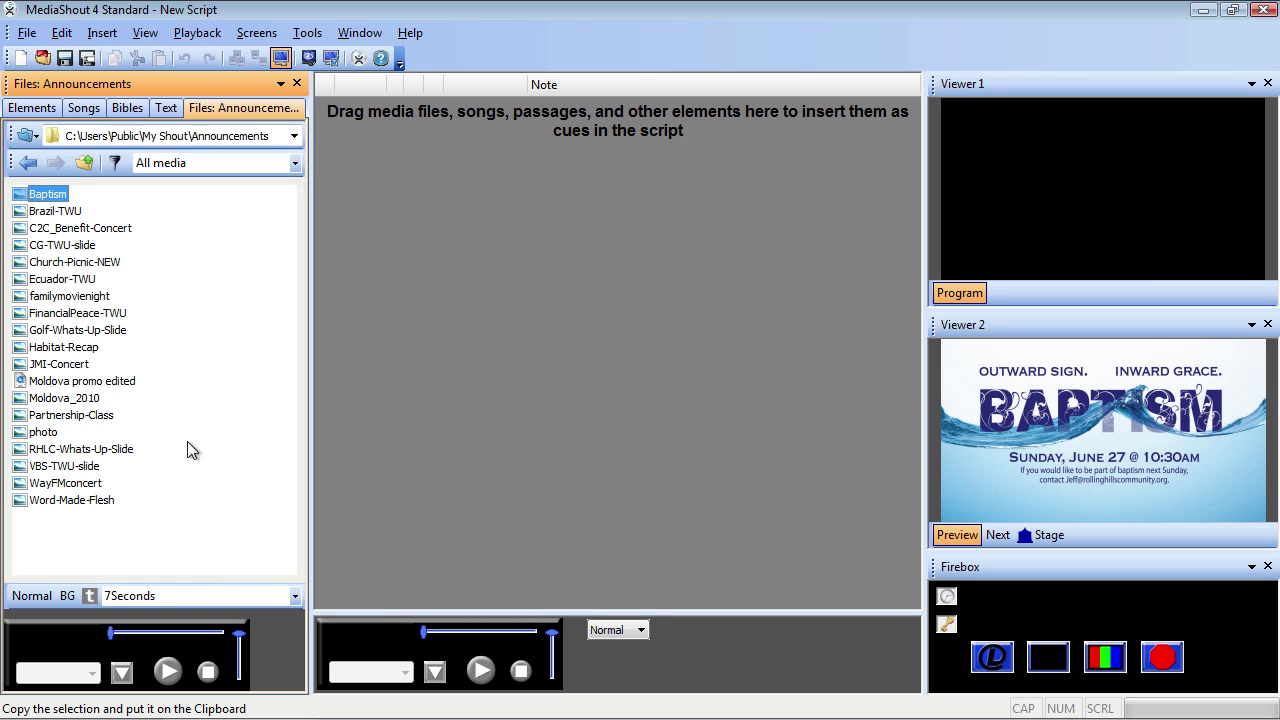
pyautogui.keyDown('shift'); pyautogui.click(55, 347); pyautogui.keyUp('shift')
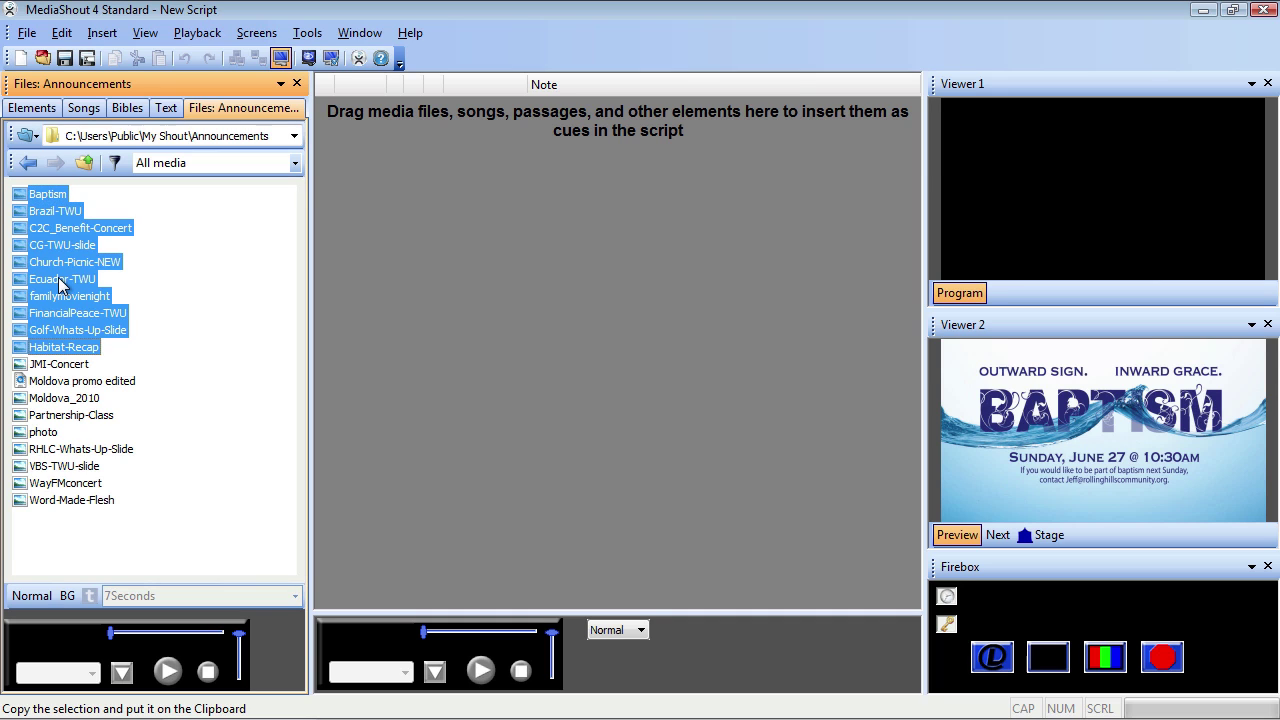
pyautogui.moveTo(58, 279); pyautogui.dragTo(411, 263)
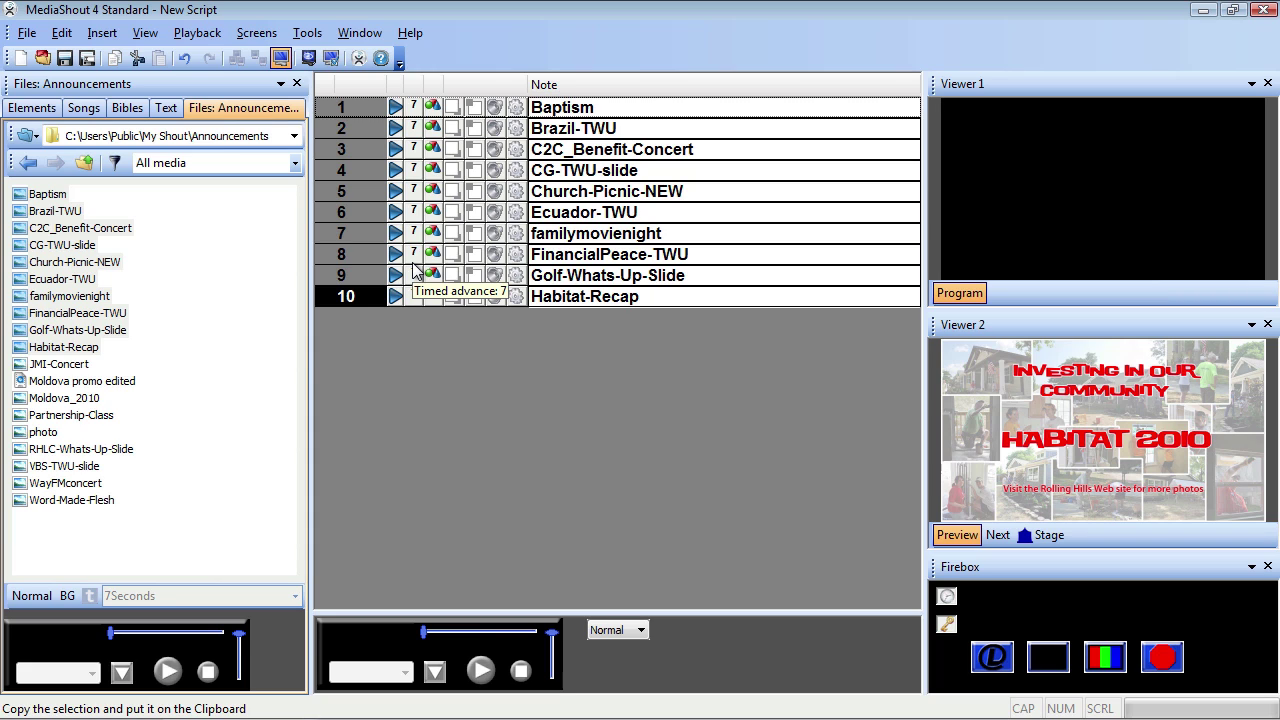
# Drag the 'Moldova promo edited' video into the script as cue 11.
pyautogui.click(392, 321)
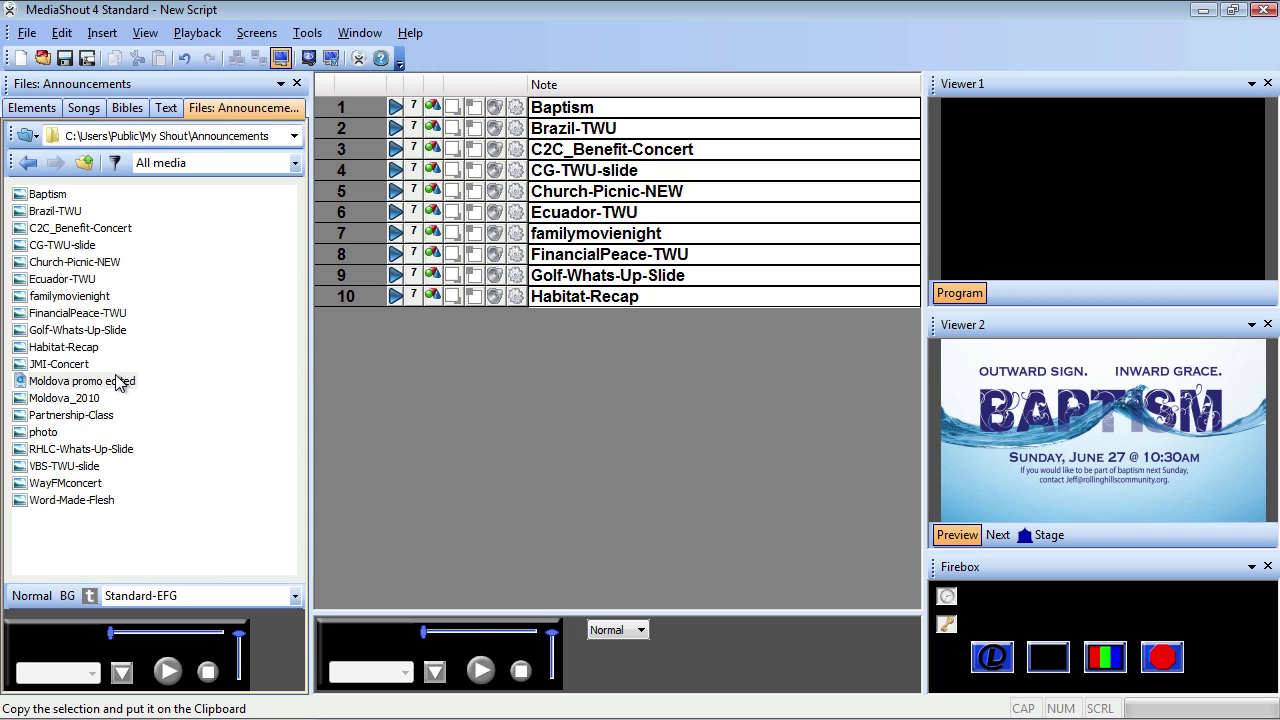
pyautogui.moveTo(118, 383); pyautogui.dragTo(545, 338)
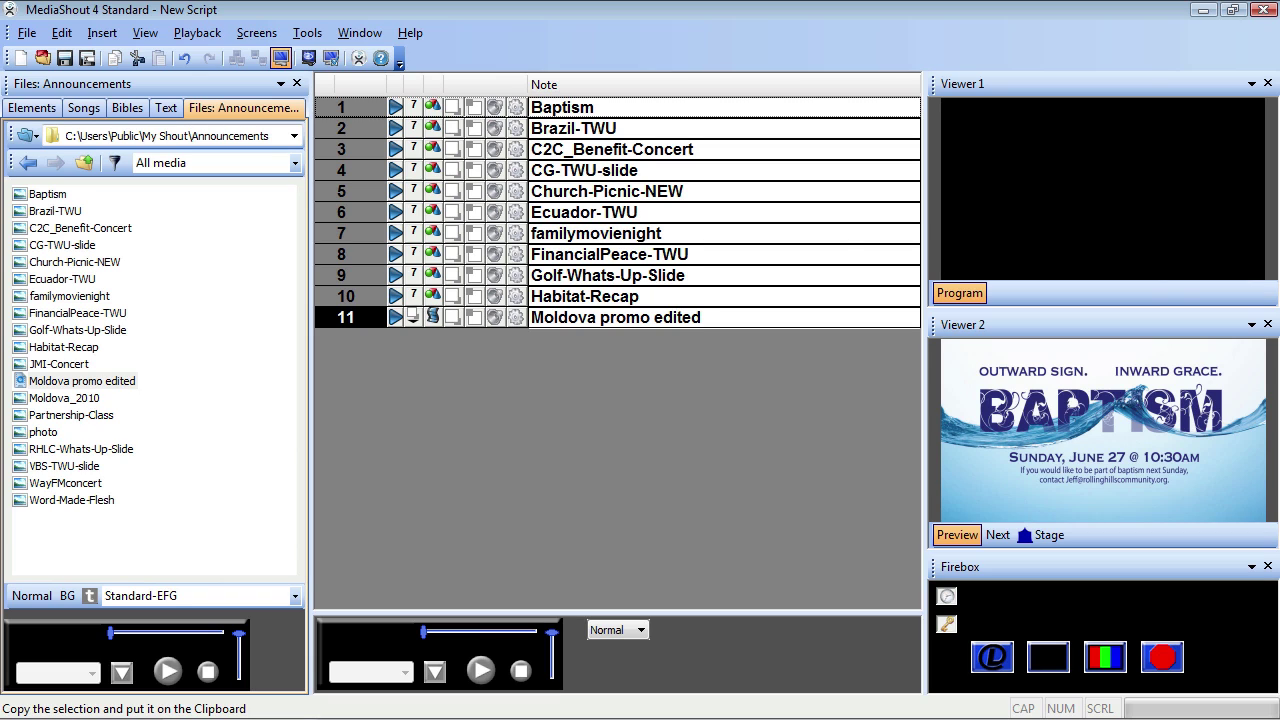
pyautogui.click(30, 108)
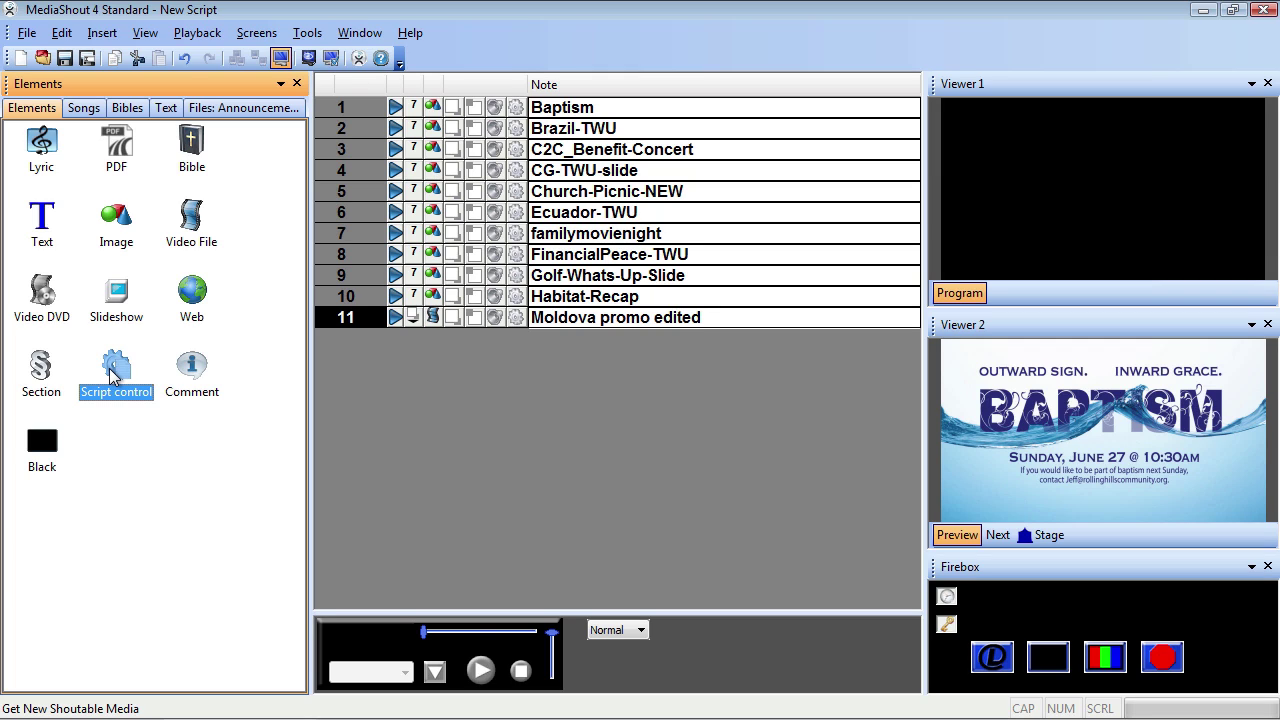
# Insert a Script control cue above row 11 with its Target set to First Cue.
pyautogui.moveTo(113, 372); pyautogui.dragTo(373, 315)
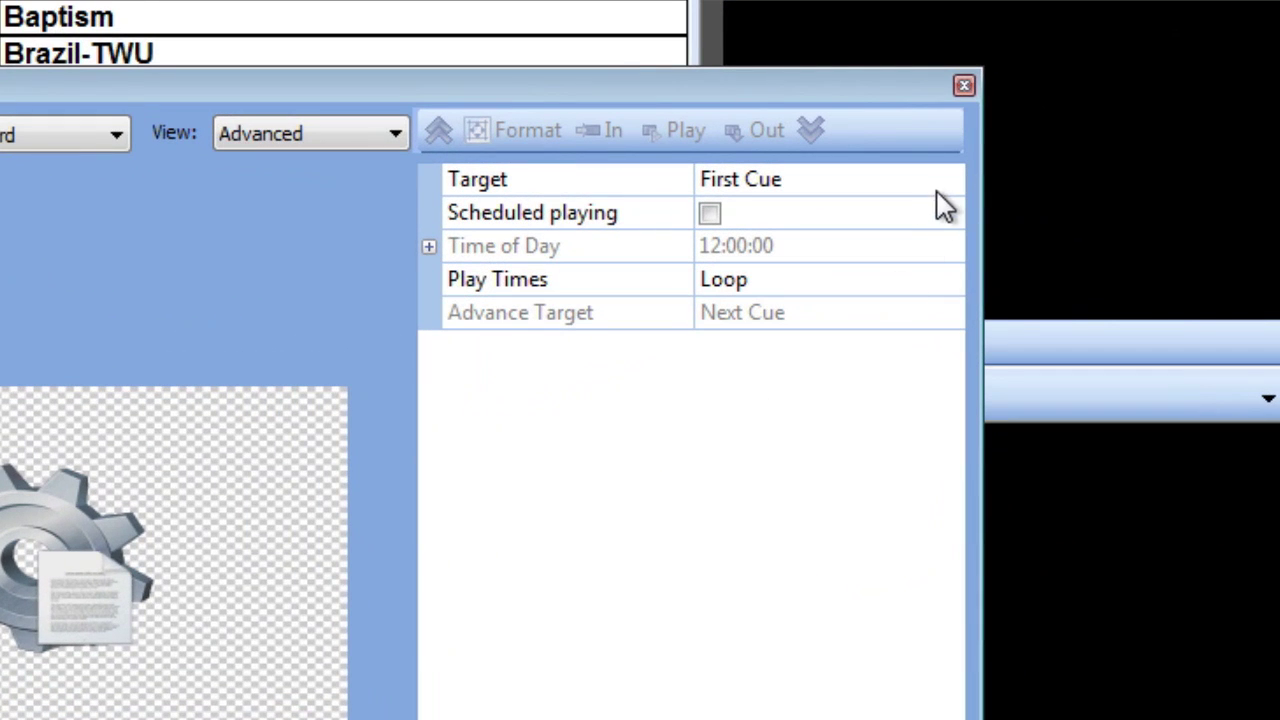
pyautogui.click(954, 178)
pyautogui.click(949, 180)
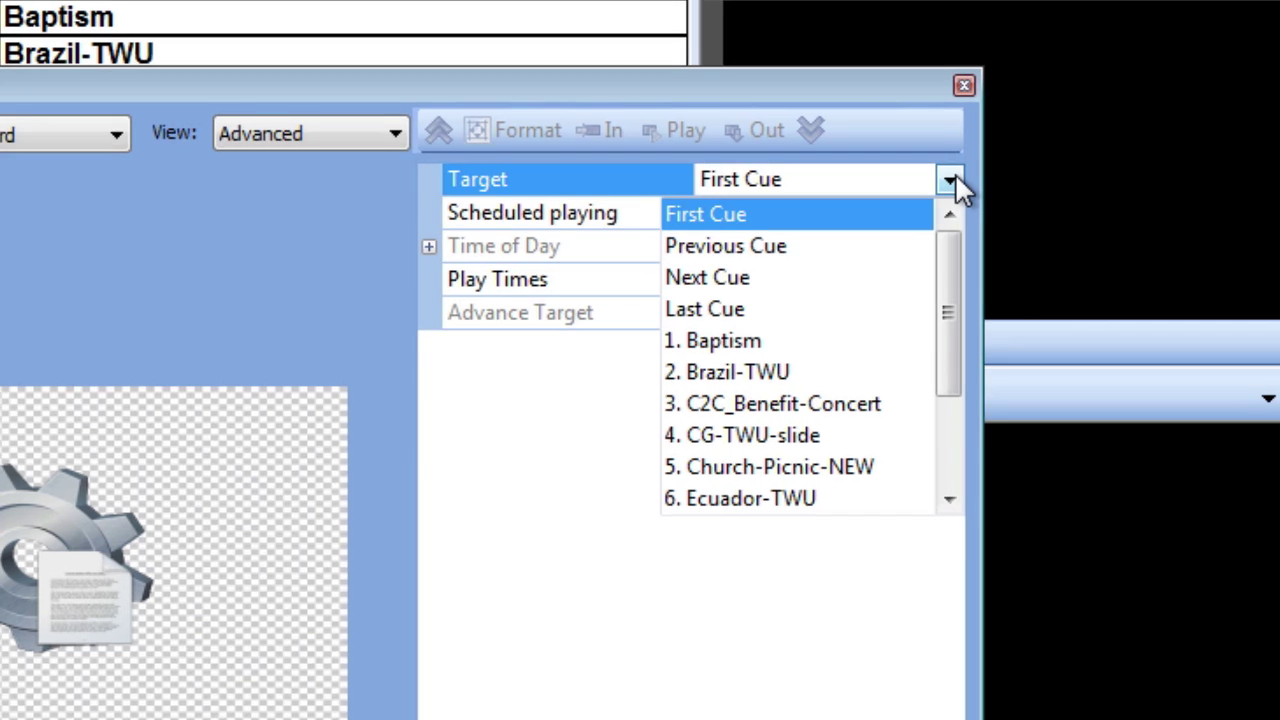
pyautogui.click(874, 214)
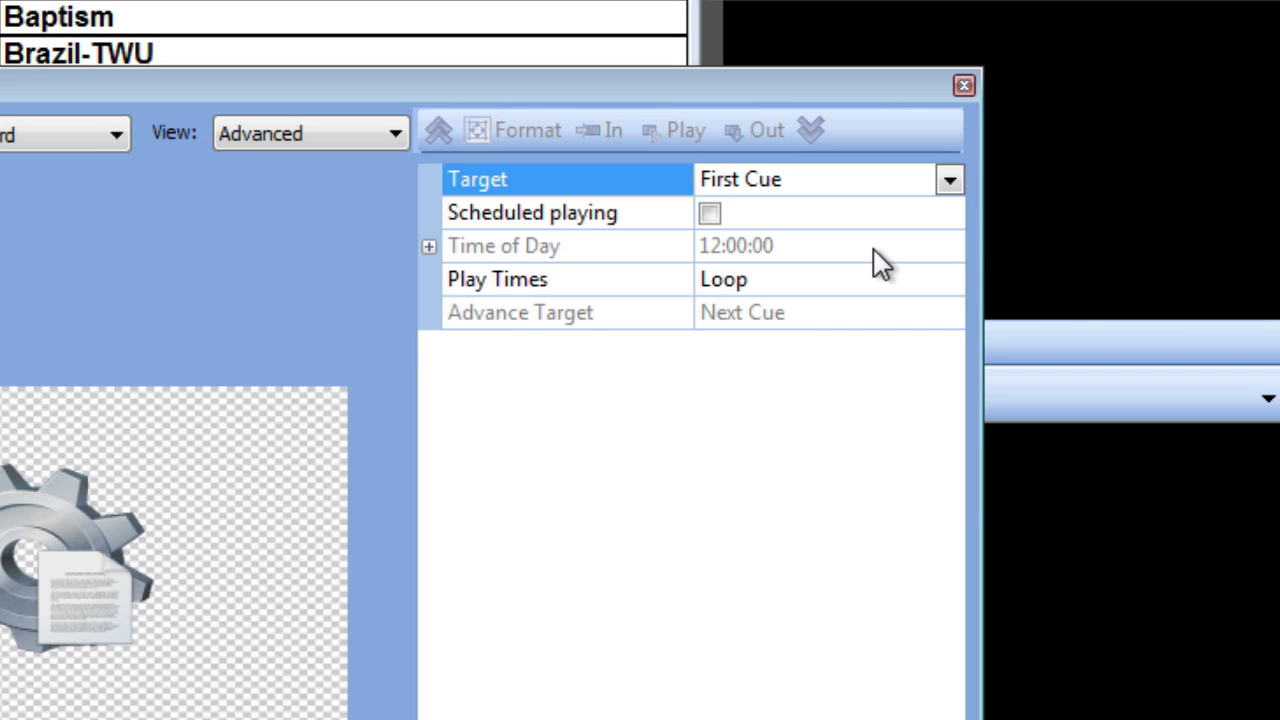
# Set the script control's Play Times to 3 and its Advance Target to Next Cue.
pyautogui.click(875, 288)
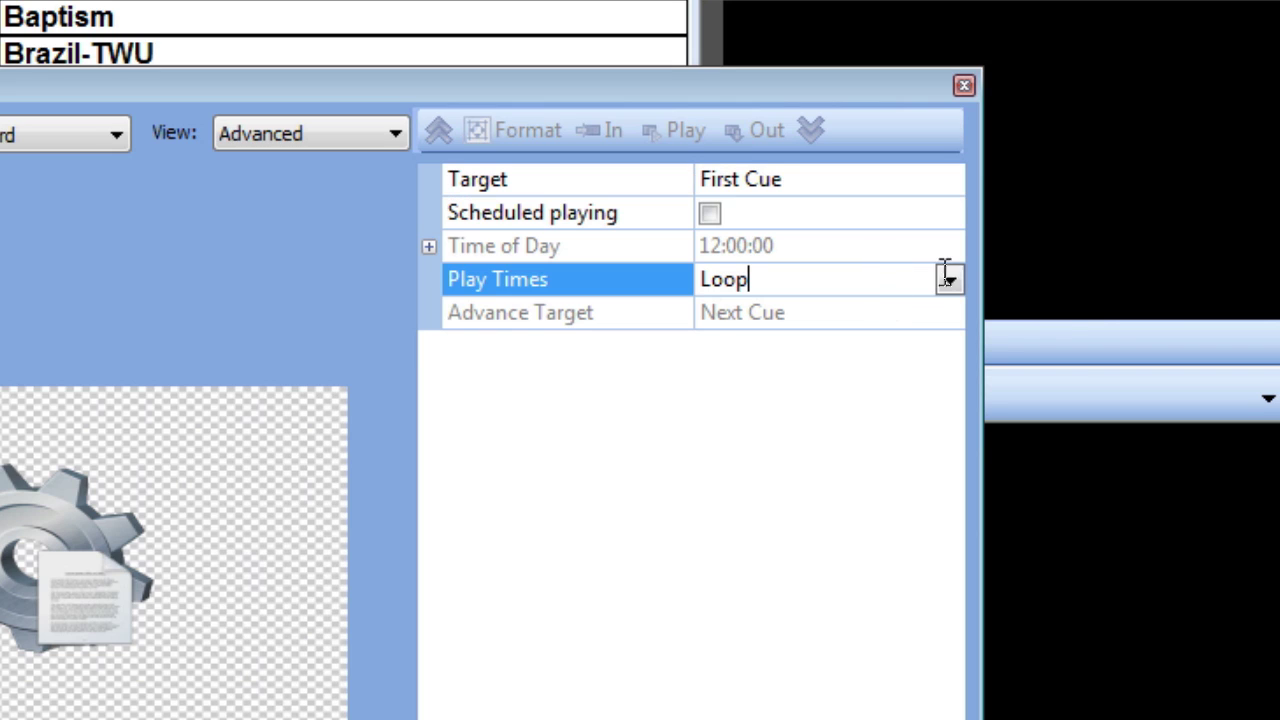
pyautogui.click(950, 281)
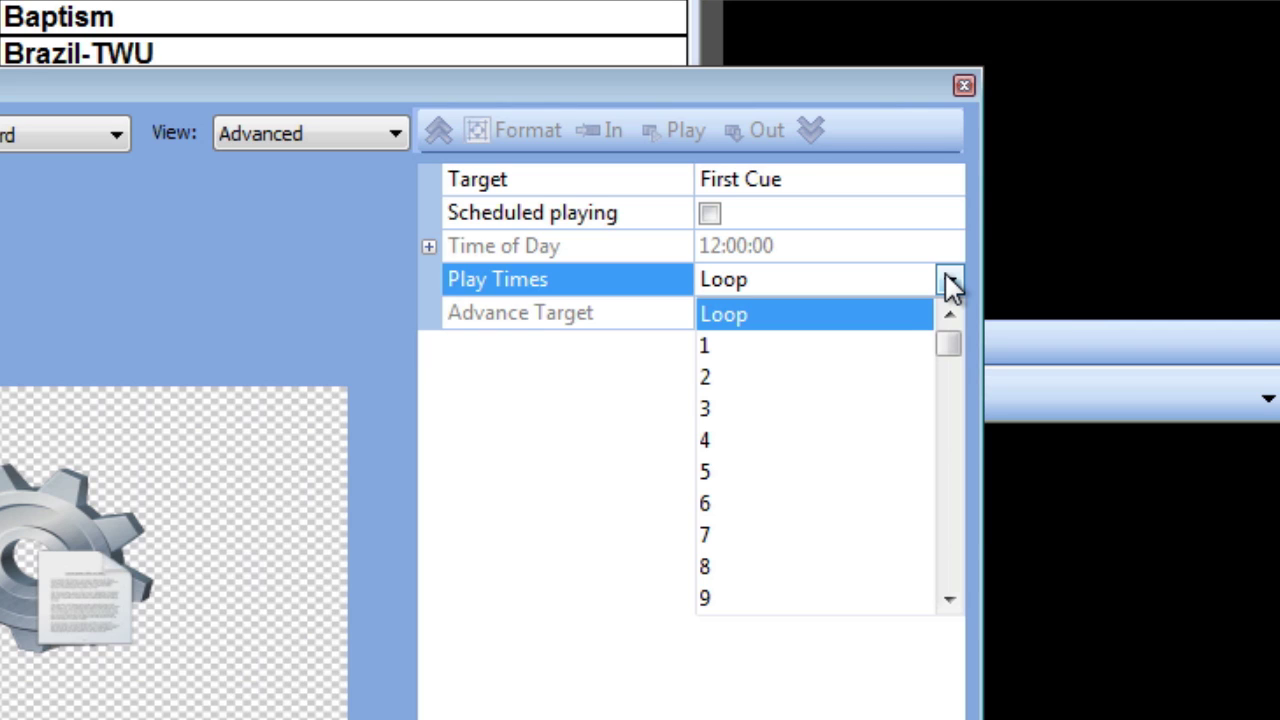
pyautogui.click(718, 411)
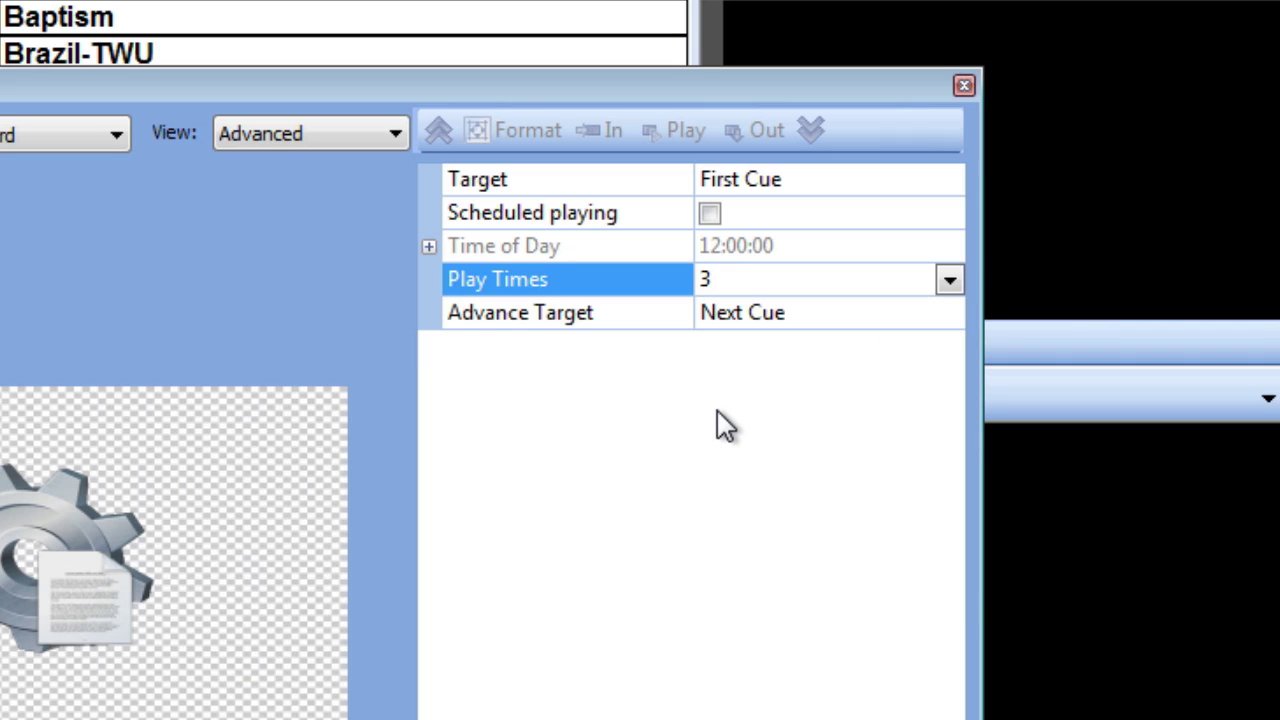
pyautogui.click(947, 312)
pyautogui.click(951, 312)
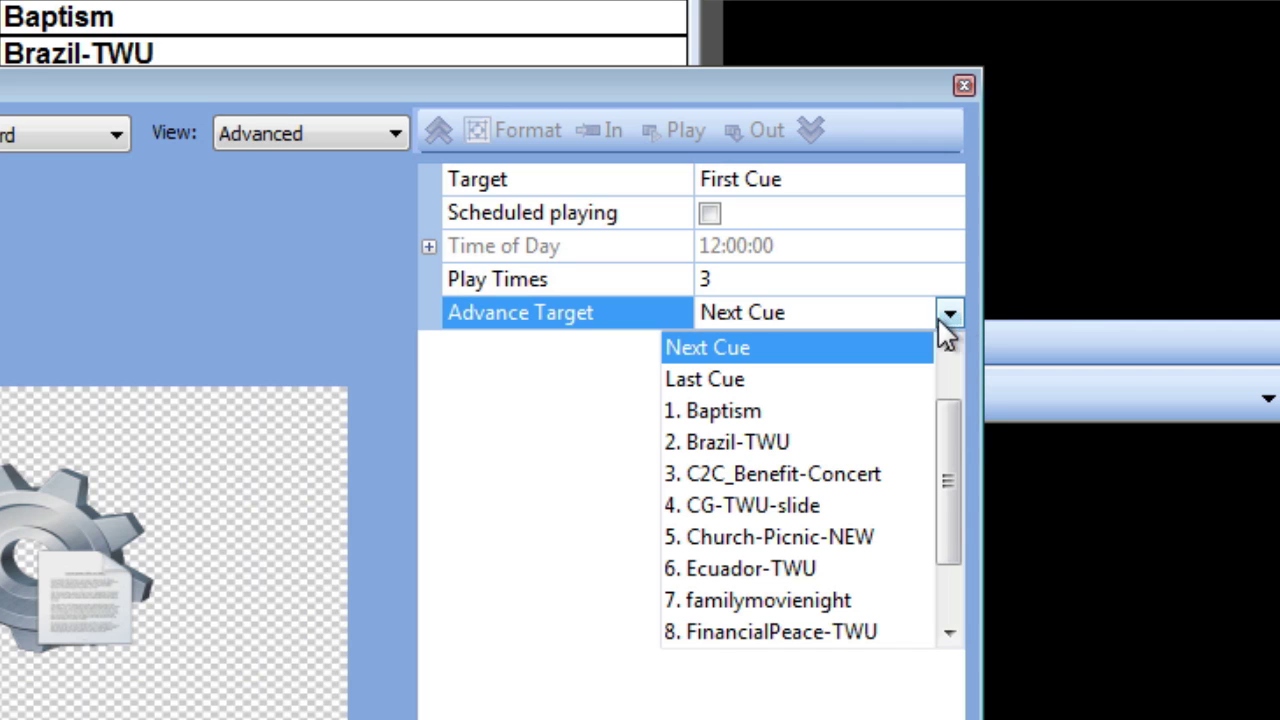
pyautogui.click(845, 368)
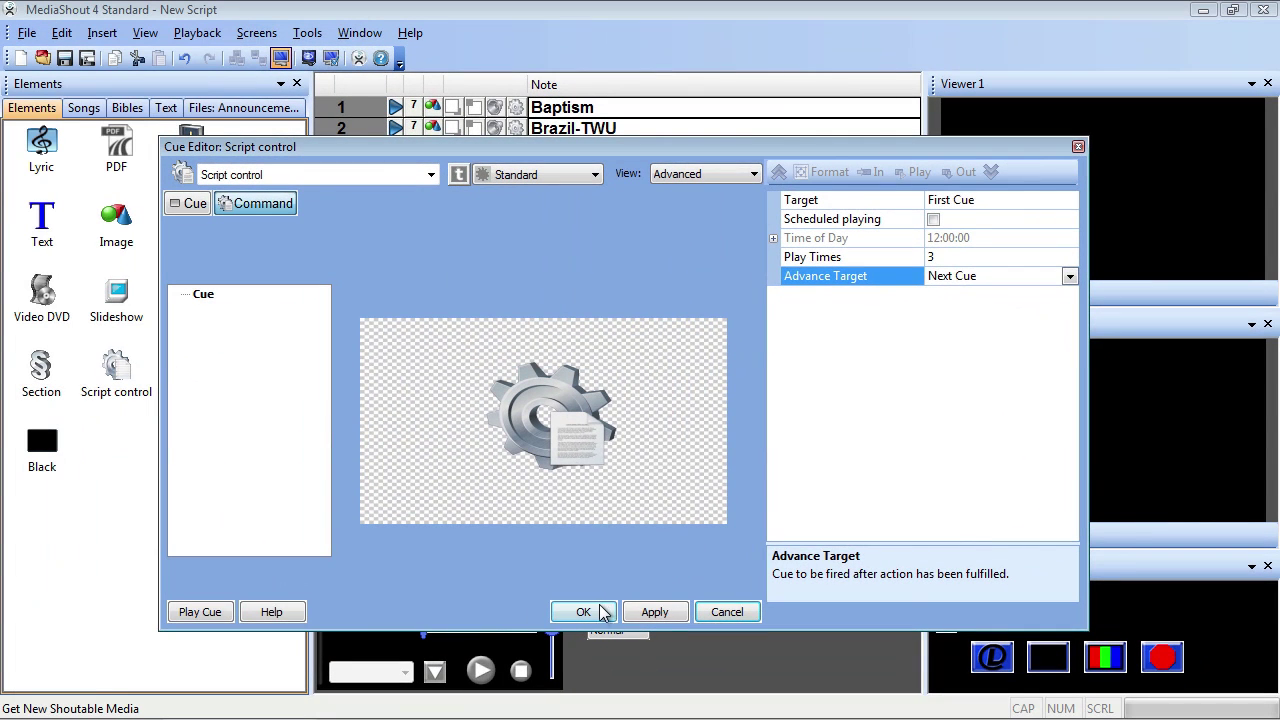
# Confirm cue 11, then append a cue 13 Script control looping endlessly to First Cue.
pyautogui.click(583, 612)
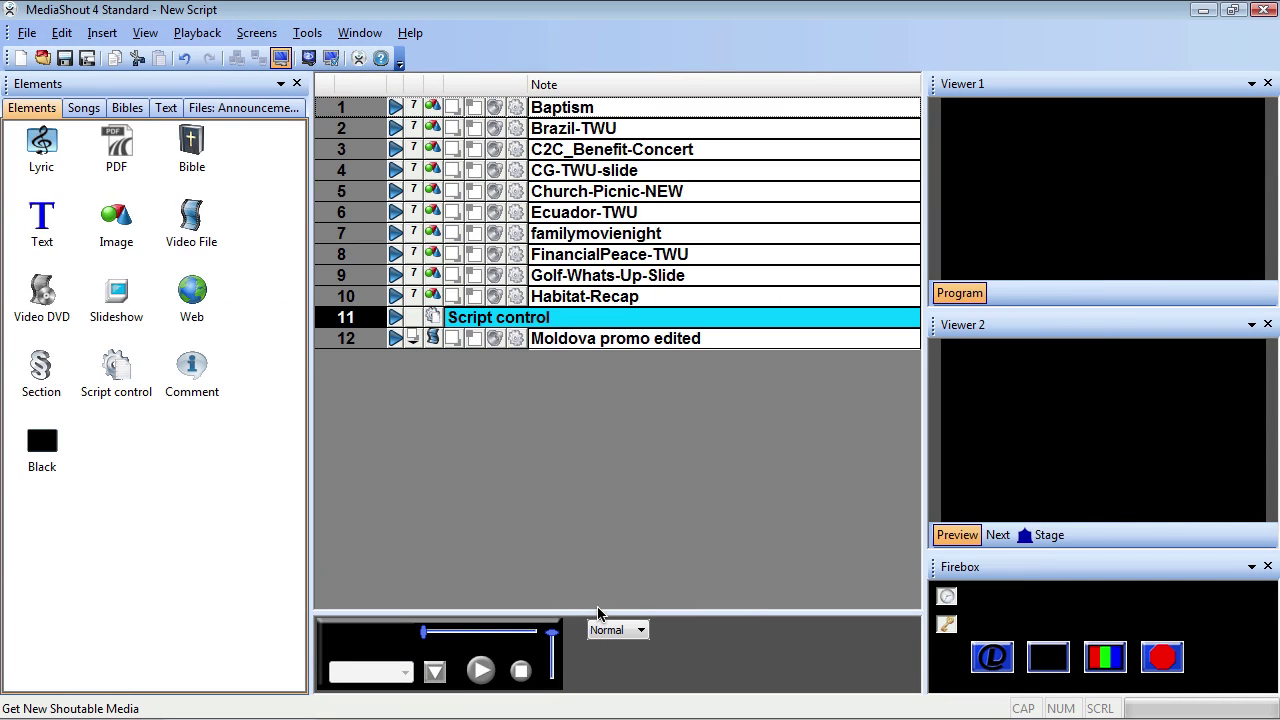
pyautogui.moveTo(118, 372); pyautogui.dragTo(484, 389)
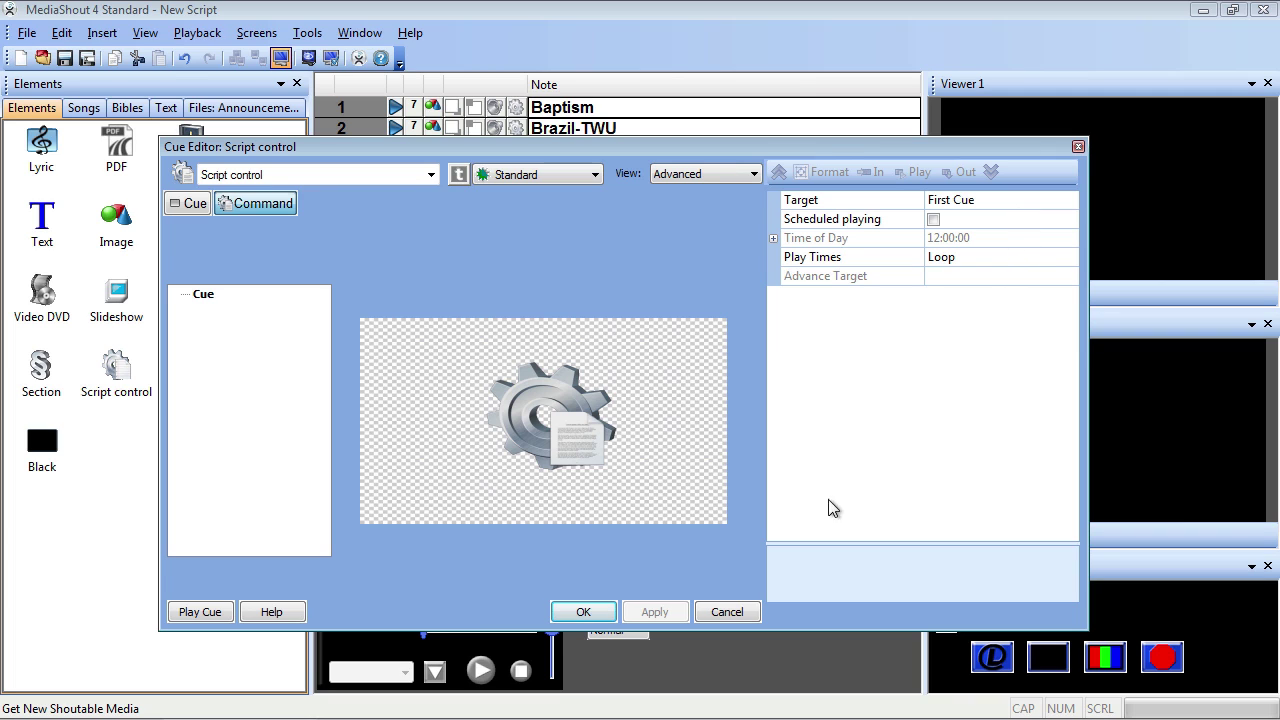
pyautogui.click(586, 611)
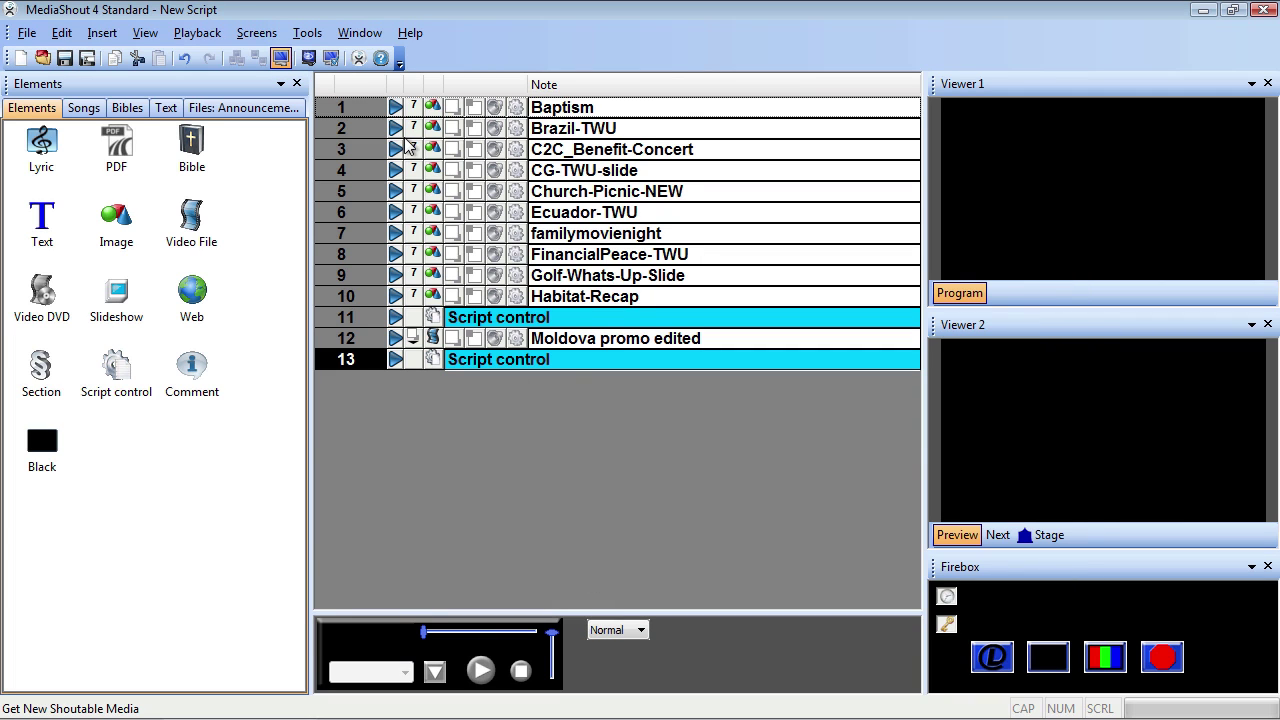
pyautogui.click(394, 109)
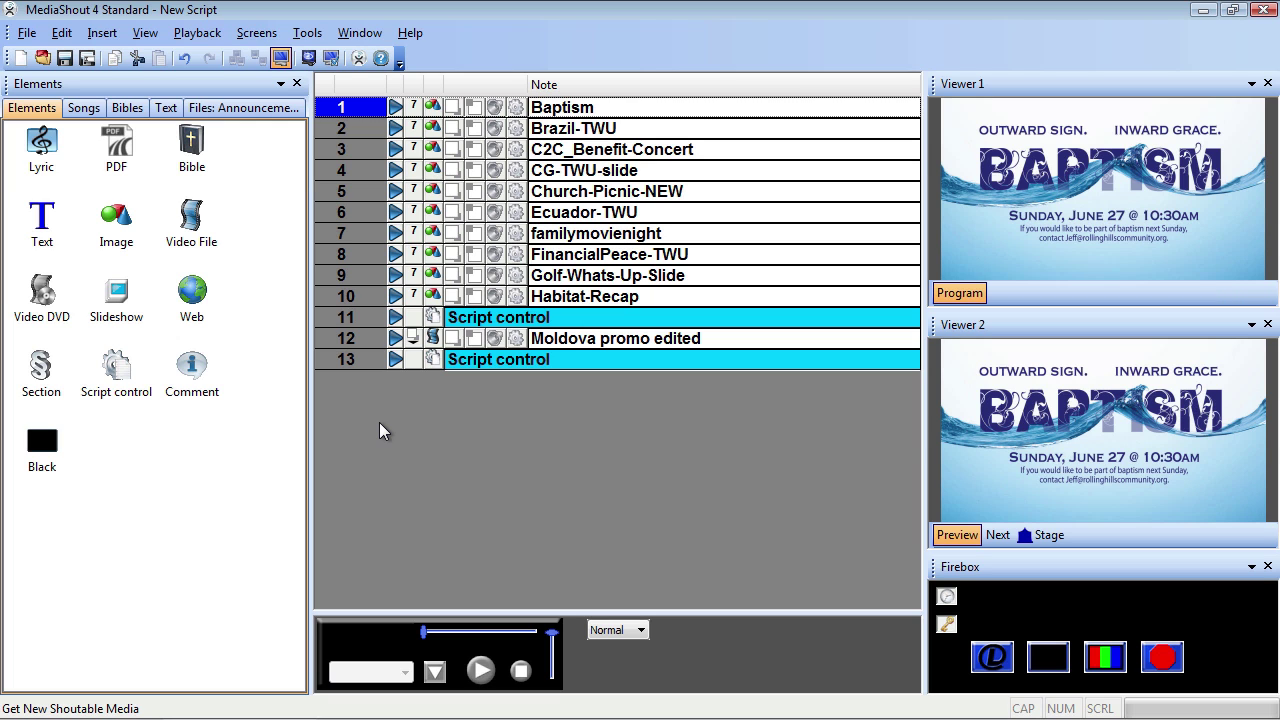
# Play the show from Baptism, stepping through the announcement cues with the space bar.
pyautogui.press('space')
pyautogui.press('space')
pyautogui.press('space')
pyautogui.press('space')
pyautogui.press('space')
pyautogui.press('space')
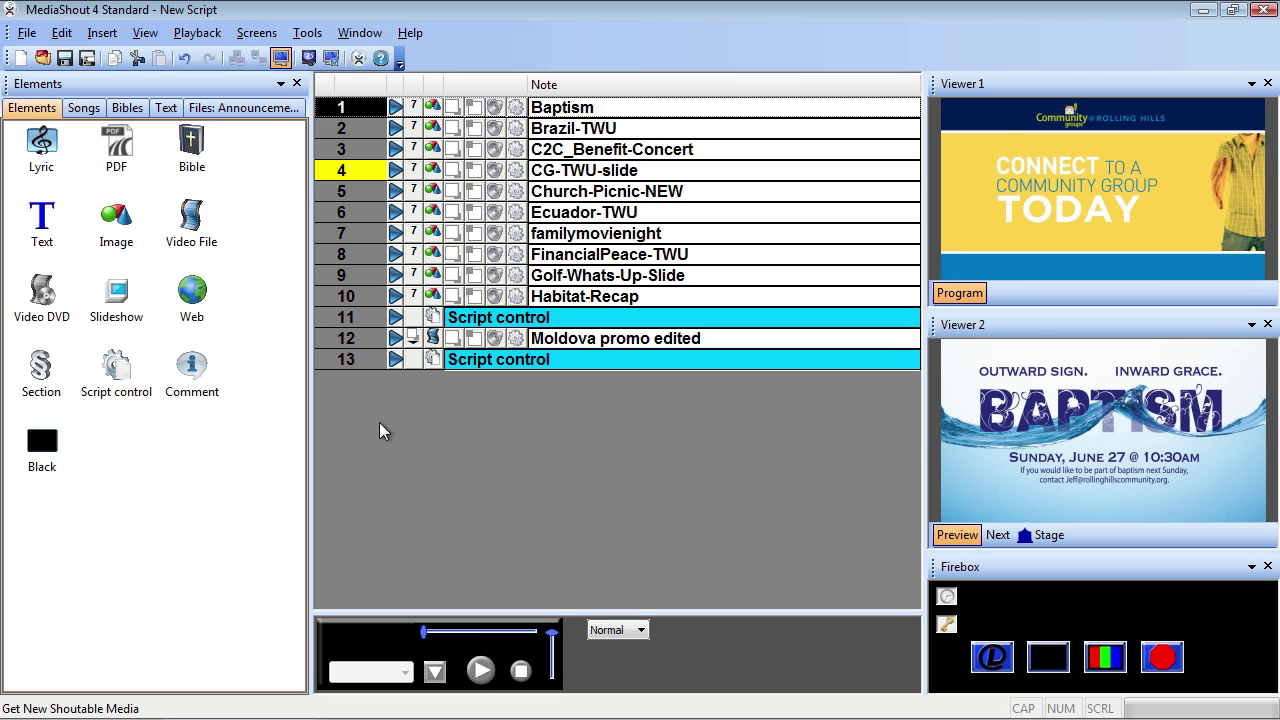
pyautogui.press('space')
pyautogui.press('space')
pyautogui.press('space')
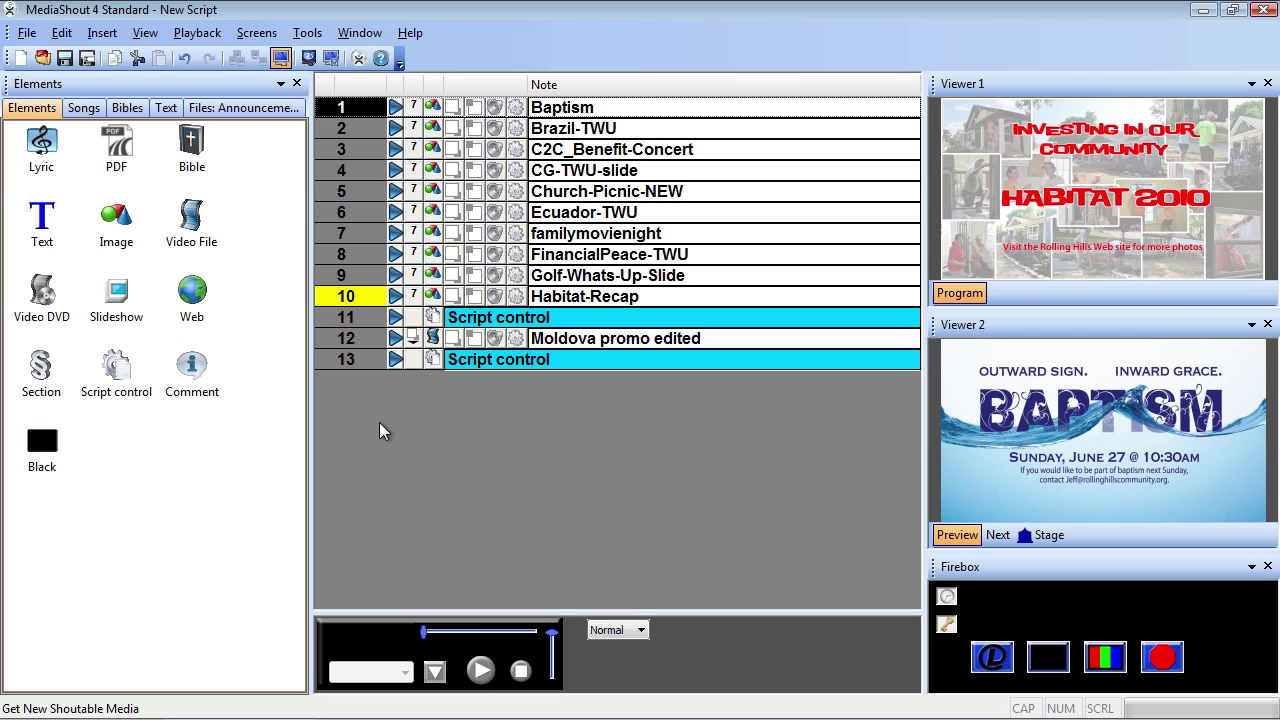
pyautogui.press('space')
pyautogui.press('space')
pyautogui.press('space')
pyautogui.press('space')
pyautogui.press('space')
pyautogui.press('space')
pyautogui.press('space')
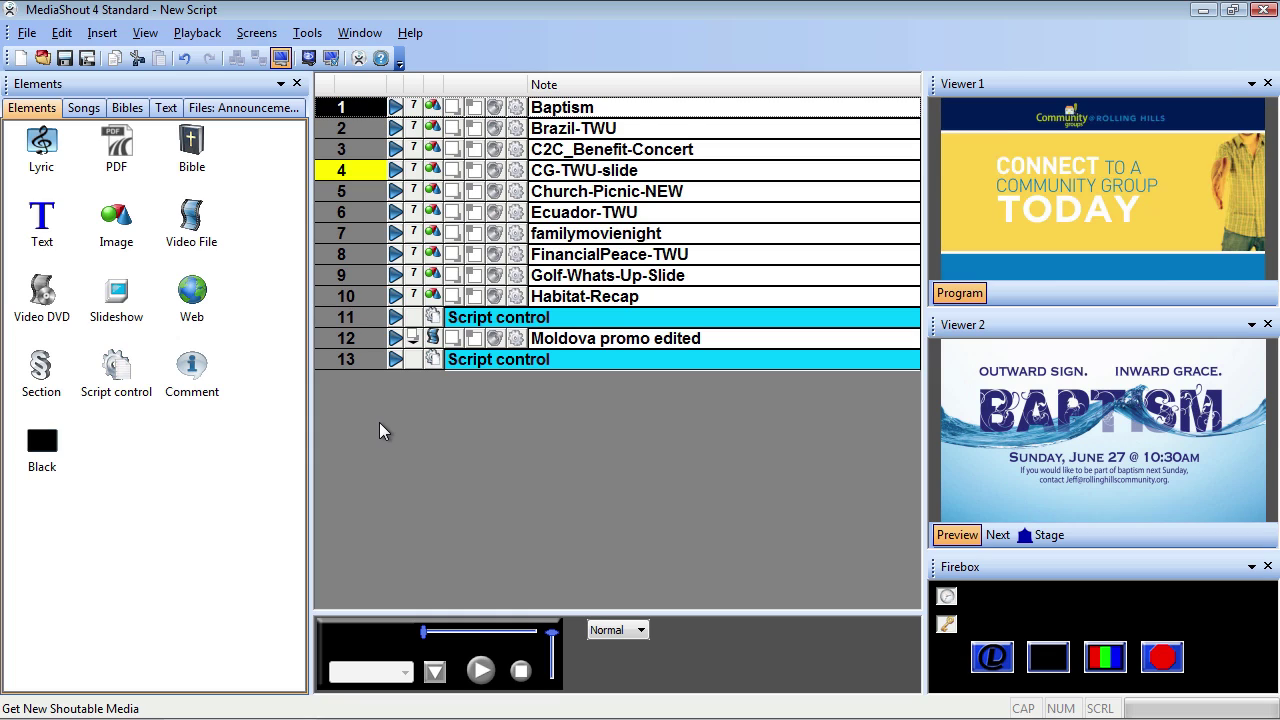
pyautogui.press('space')
pyautogui.press('space')
pyautogui.press('space')
pyautogui.press('space')
pyautogui.press('space')
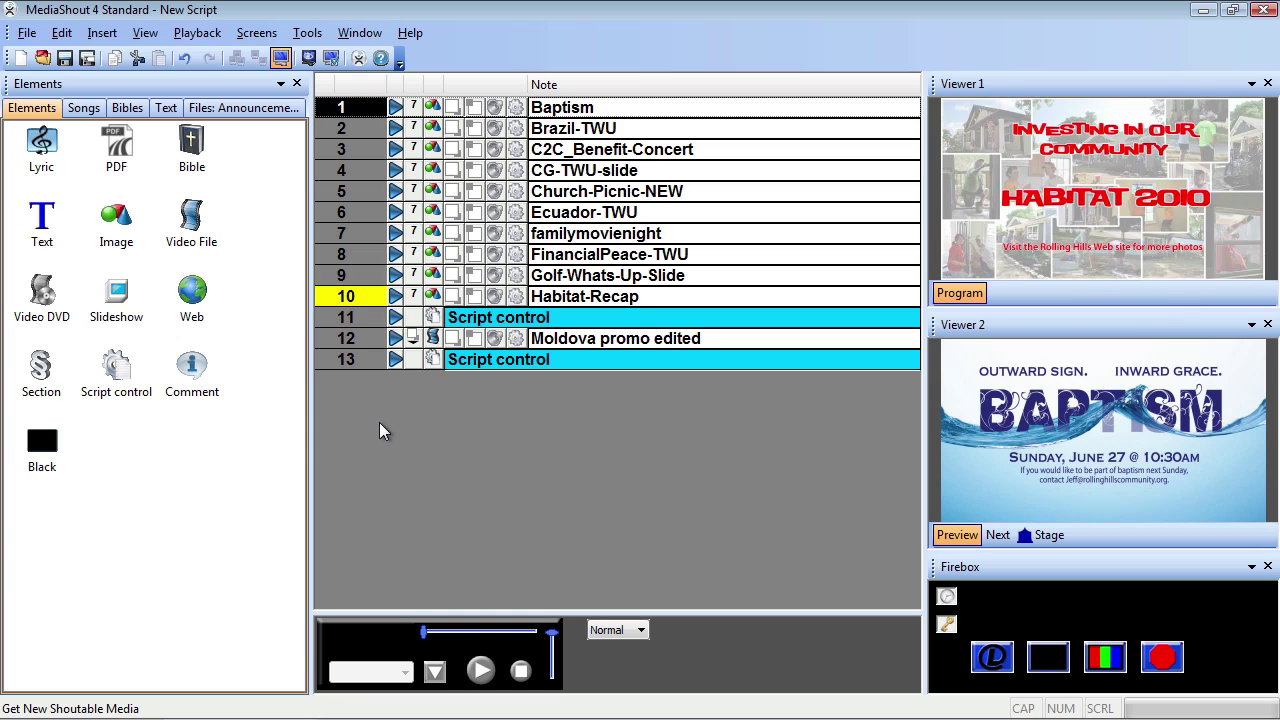